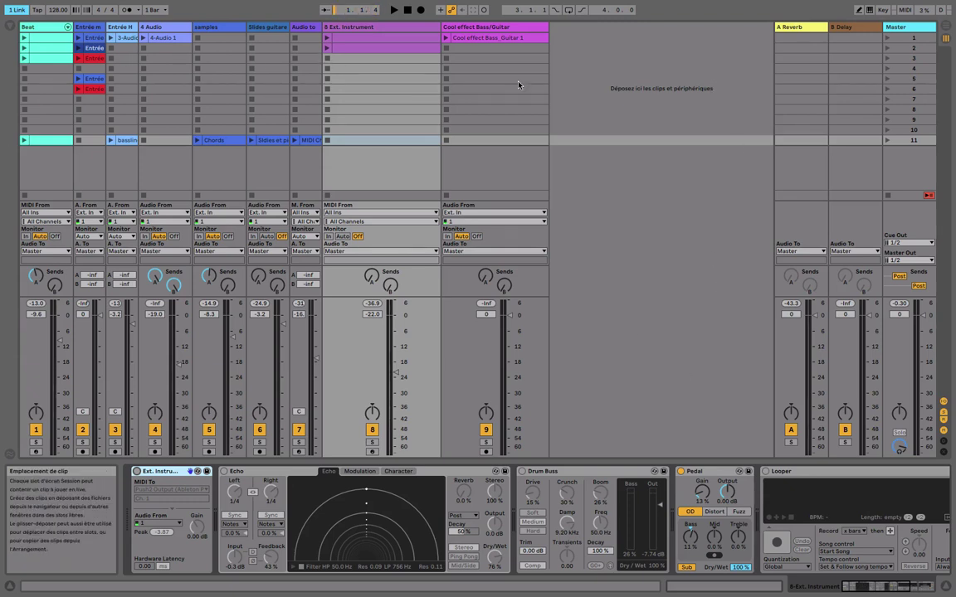
View the empty Arrangement and return to the Session view
{"action": "key", "text": "Tab"}
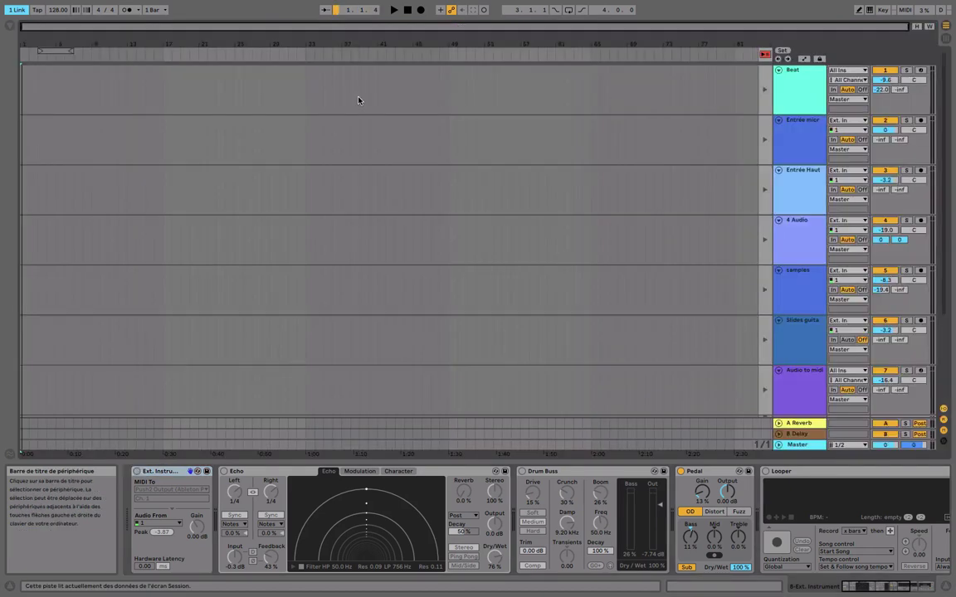
{"action": "key", "text": "Tab"}
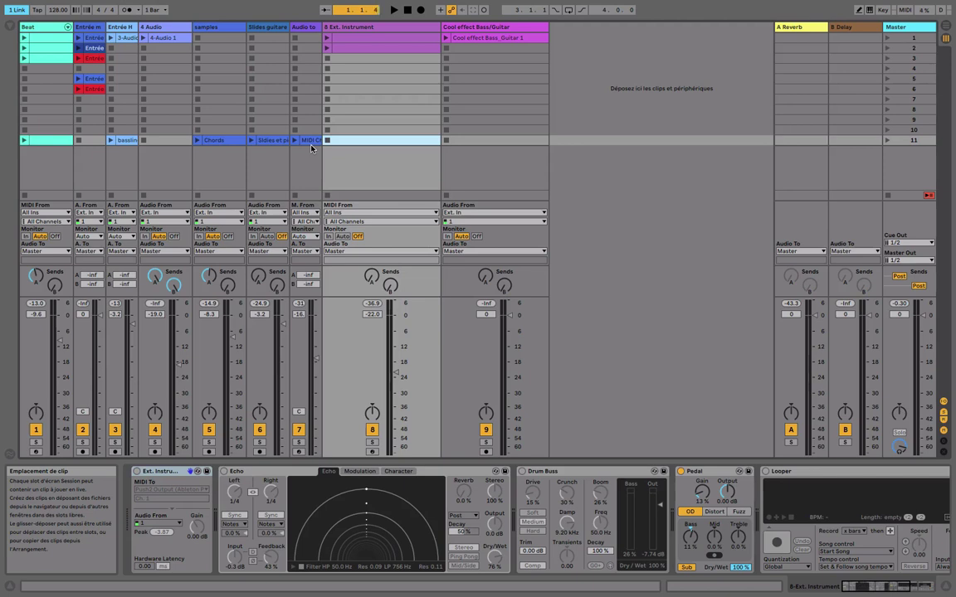
Collect and save the bass set, copying files from elsewhere, other projects, the user library and factory packs into the project
{"action": "left_click", "coordinate": [69, 6]}
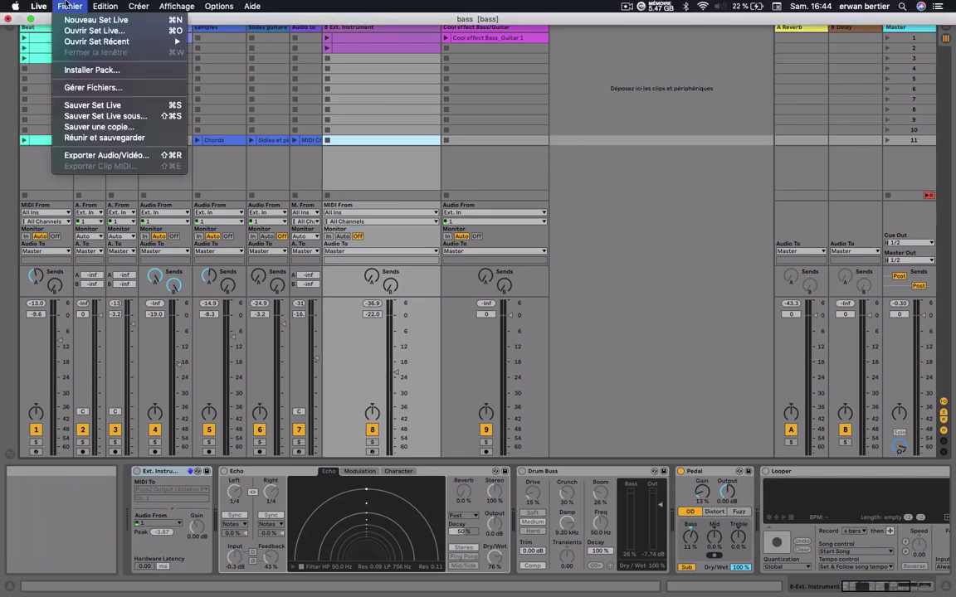
{"action": "left_click", "coordinate": [106, 137]}
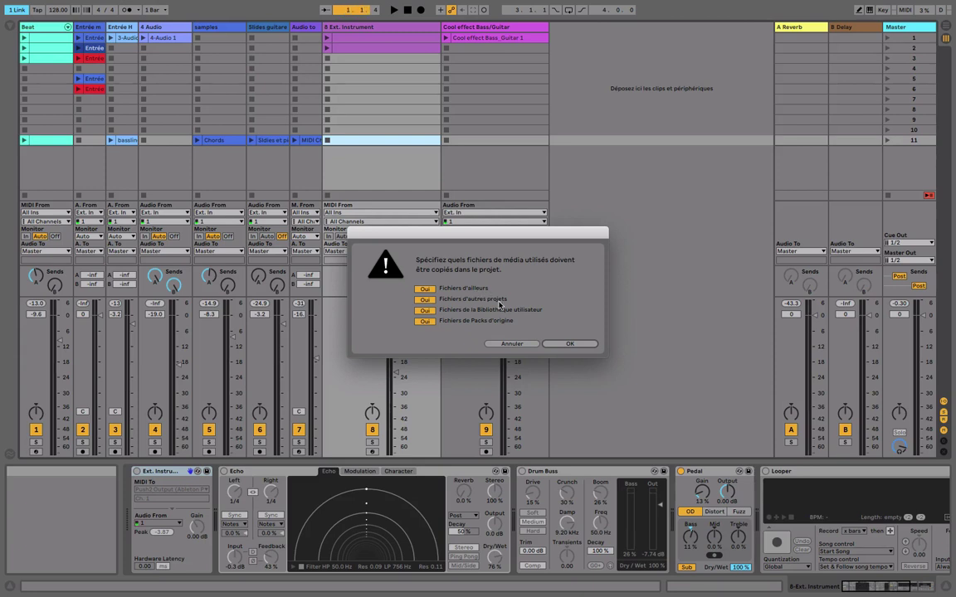
{"action": "left_click", "coordinate": [570, 344]}
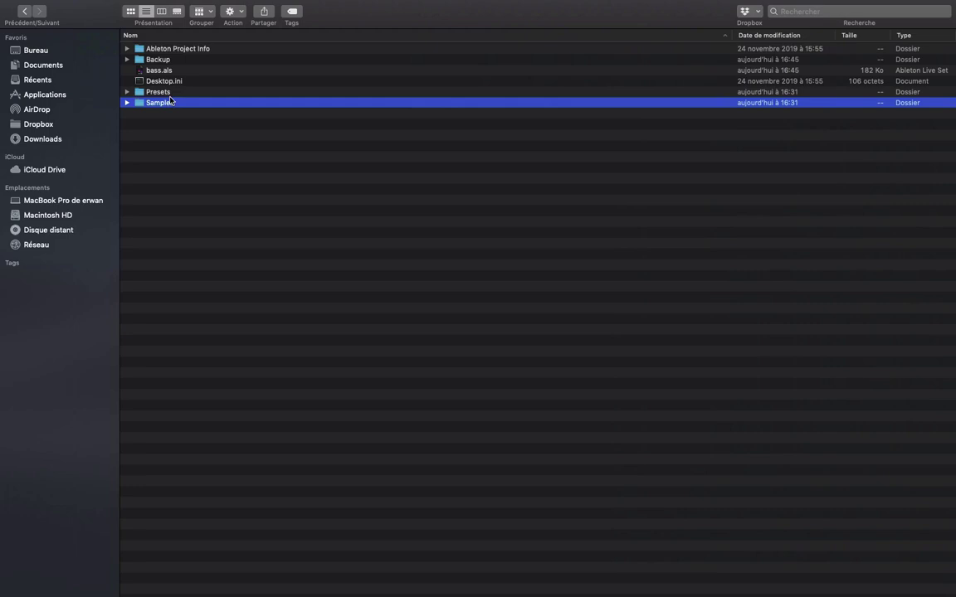
In Finder, inspect the project's Ableton Project Info and Backup folders, collapse both and select bass.als
{"action": "left_click", "coordinate": [127, 49]}
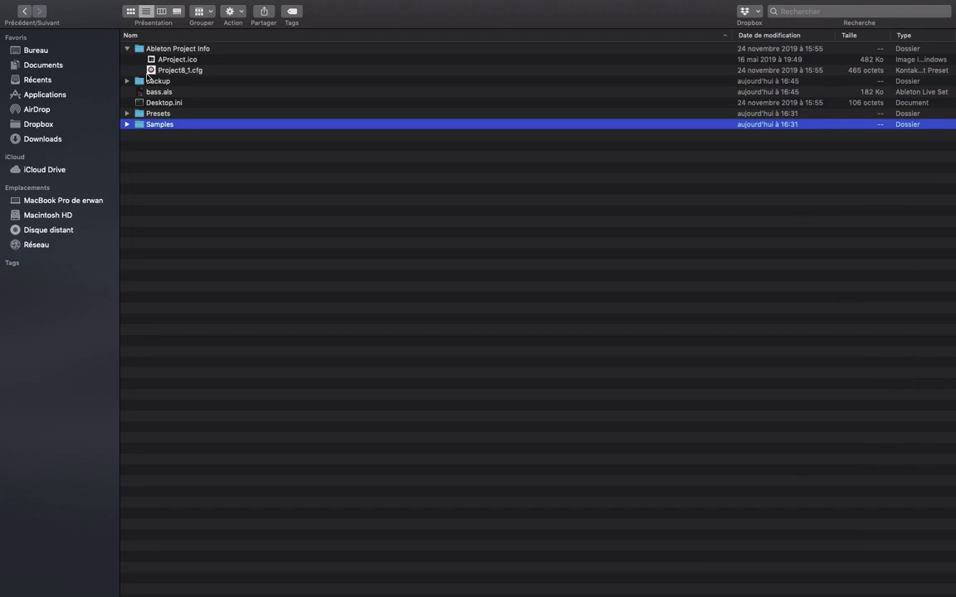
{"action": "left_click", "coordinate": [127, 81]}
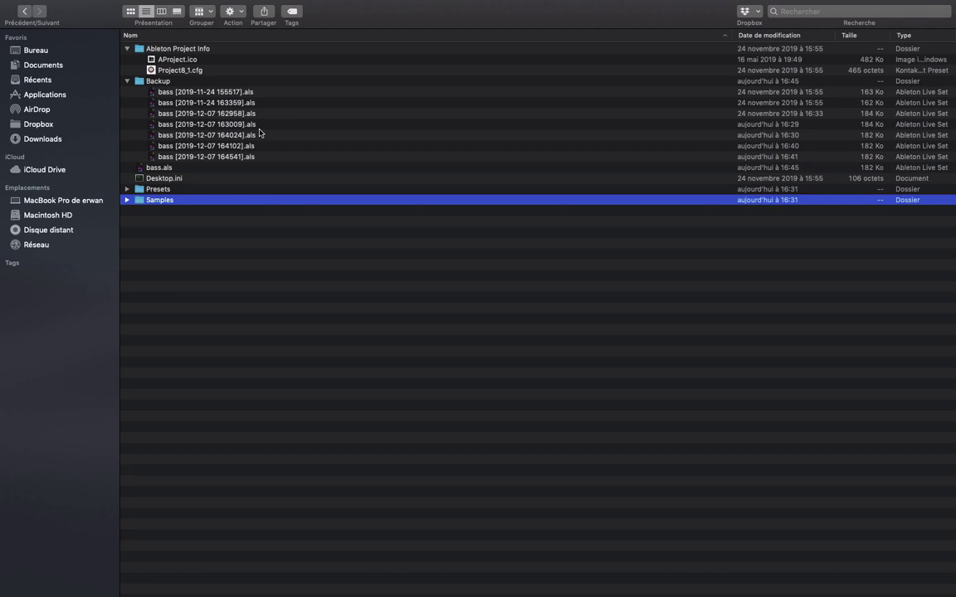
{"action": "left_click", "coordinate": [126, 81]}
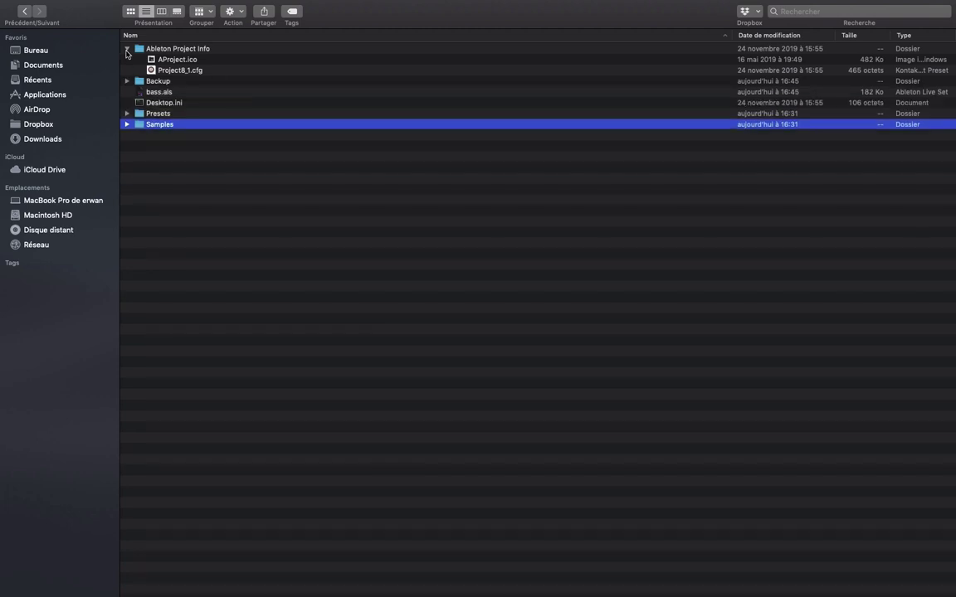
{"action": "left_click", "coordinate": [126, 49]}
{"action": "left_click", "coordinate": [146, 73]}
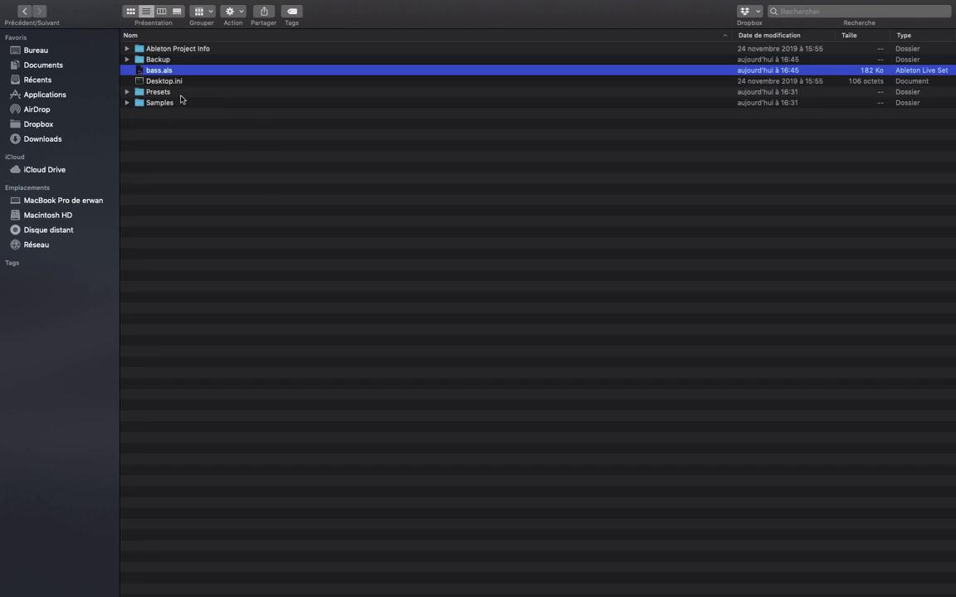
Inspect the fully expanded Presets folder and the imported files in the Samples folder, collapsing Presets and Imported when done
{"action": "left_click", "coordinate": [127, 92], "text": "alt"}
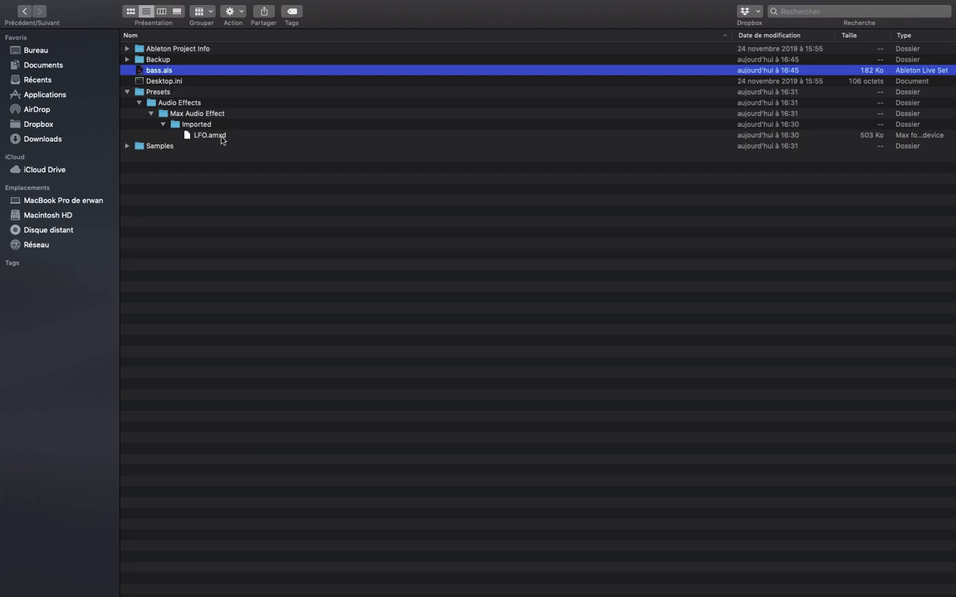
{"action": "left_click", "coordinate": [127, 92]}
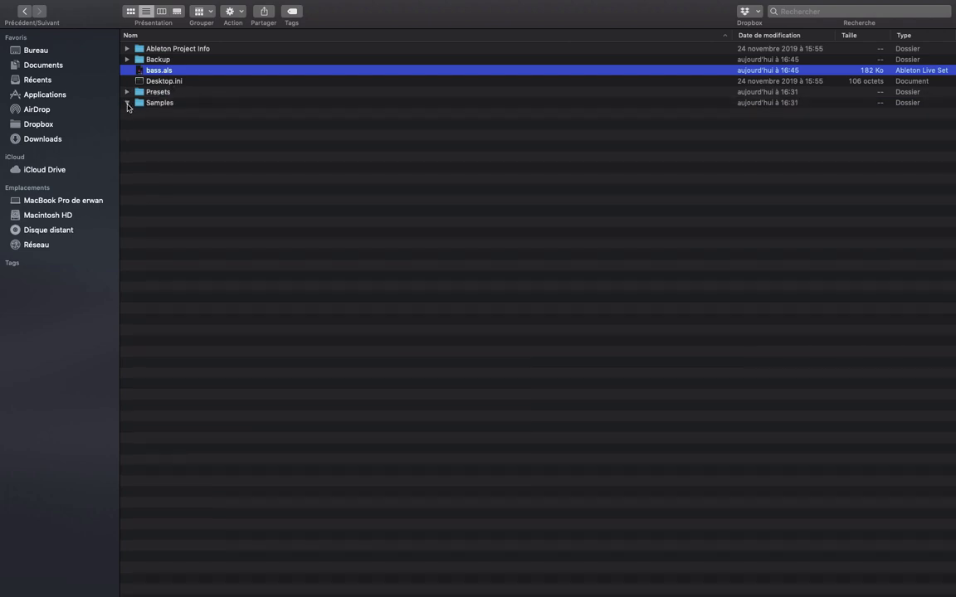
{"action": "left_click", "coordinate": [127, 103], "text": "alt"}
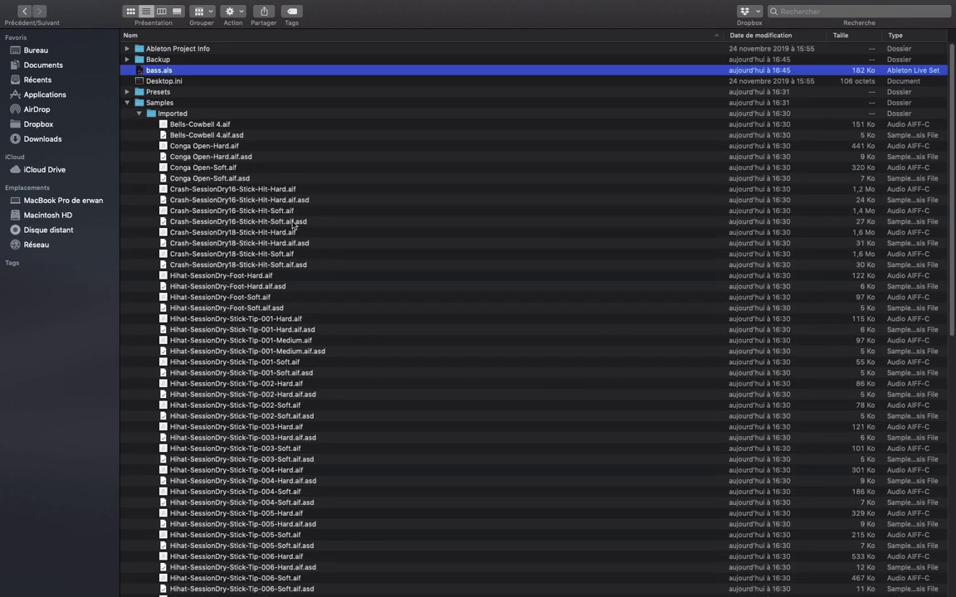
{"action": "scroll", "coordinate": [304, 236], "scroll_direction": "down", "scroll_amount": 10}
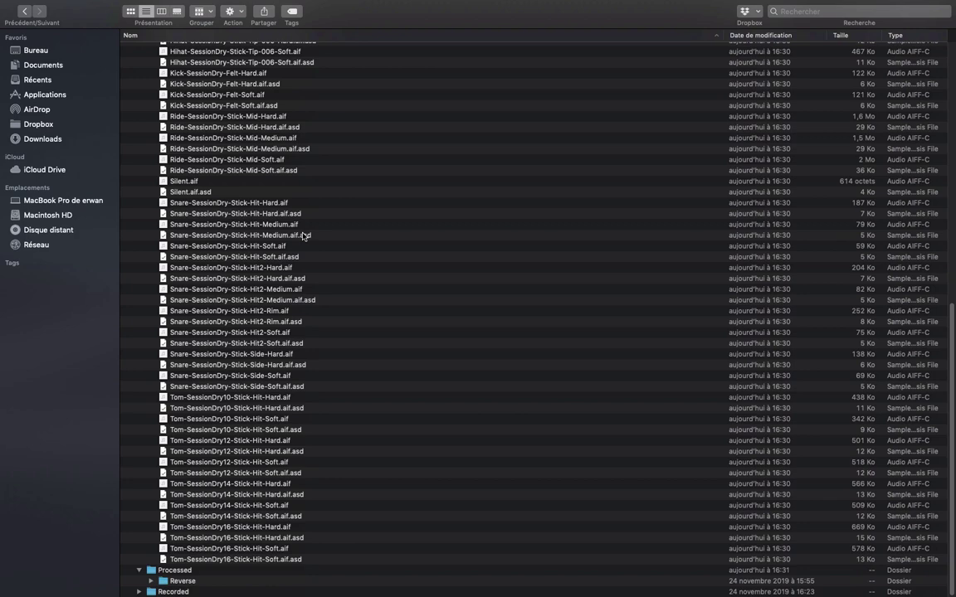
{"action": "scroll", "coordinate": [304, 236], "scroll_direction": "up", "scroll_amount": 12}
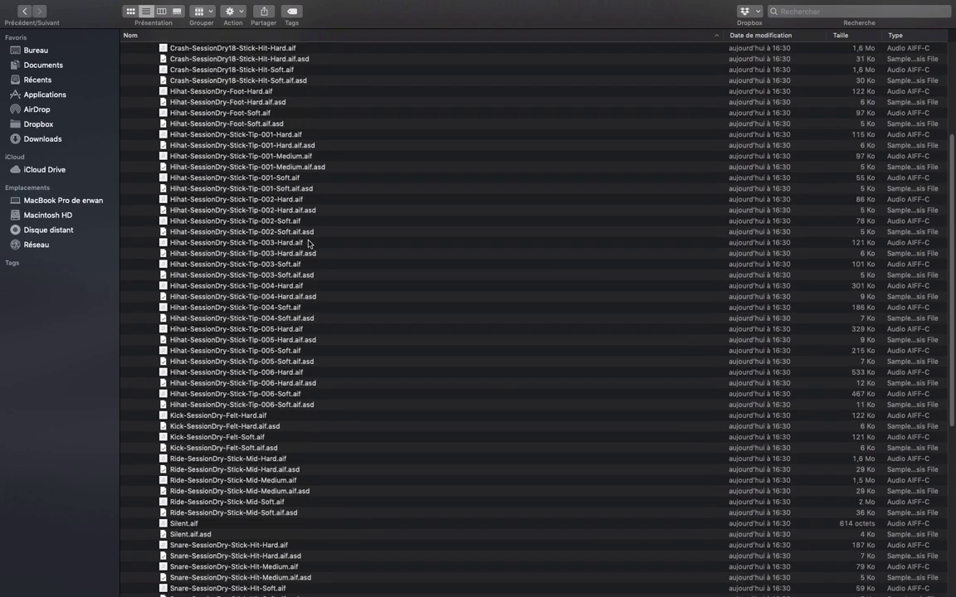
{"action": "left_click", "coordinate": [138, 74]}
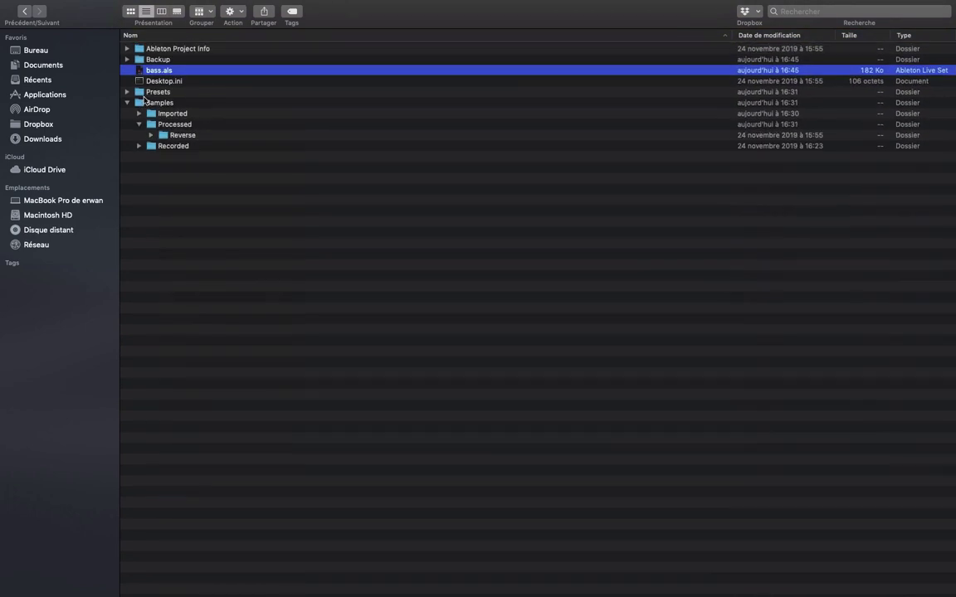
Inspect the Processed samples' Reverse folder and the Recorded folder, and collapse the Samples folder
{"action": "left_click", "coordinate": [138, 125]}
{"action": "left_click", "coordinate": [150, 136]}
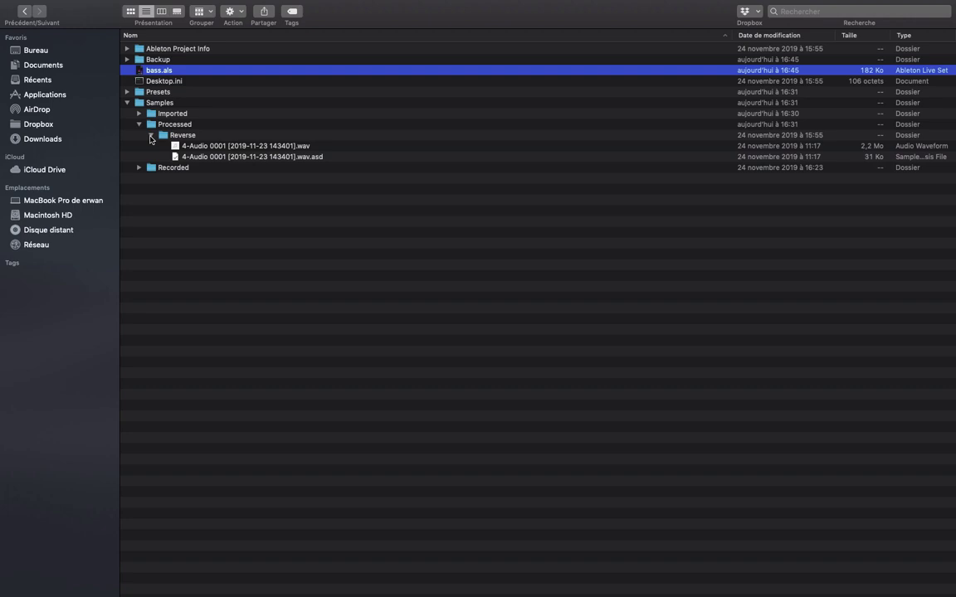
{"action": "left_click", "coordinate": [151, 136]}
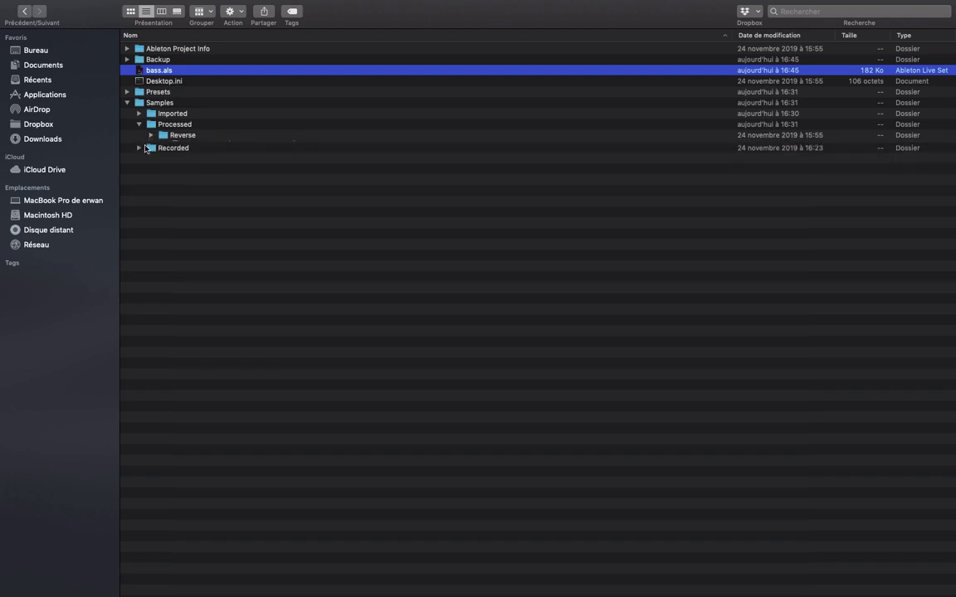
{"action": "left_click", "coordinate": [139, 146]}
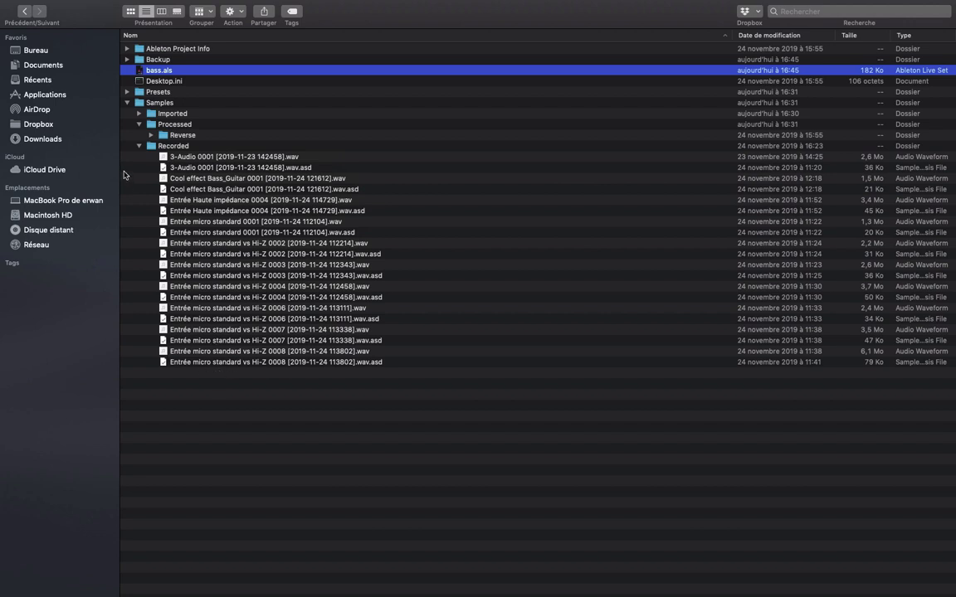
{"action": "left_click", "coordinate": [139, 146]}
{"action": "left_click", "coordinate": [127, 102]}
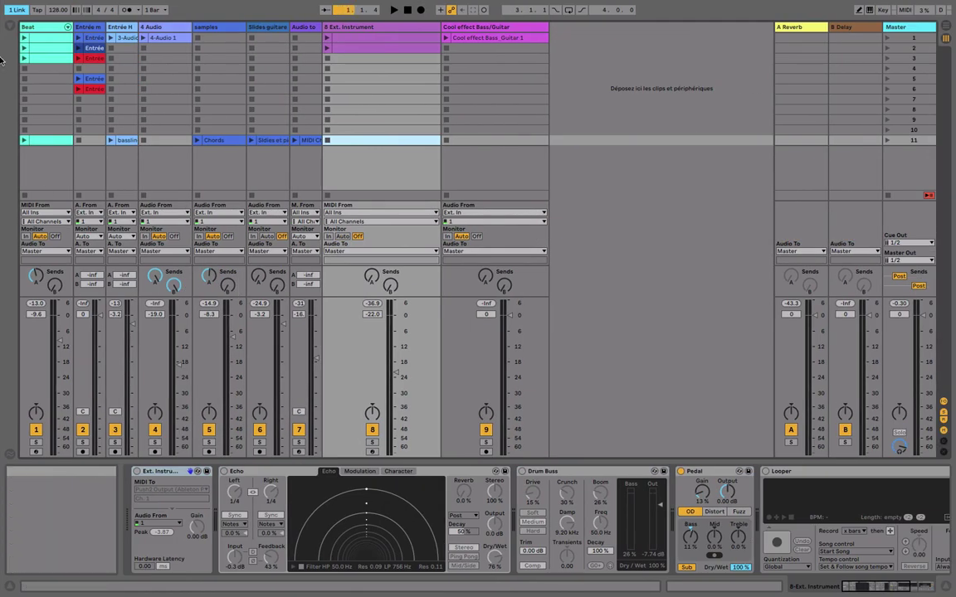
Back in Ableton Live, show the browser, look through the Core Library pack's folders and collapse it
{"action": "left_click", "coordinate": [8, 27]}
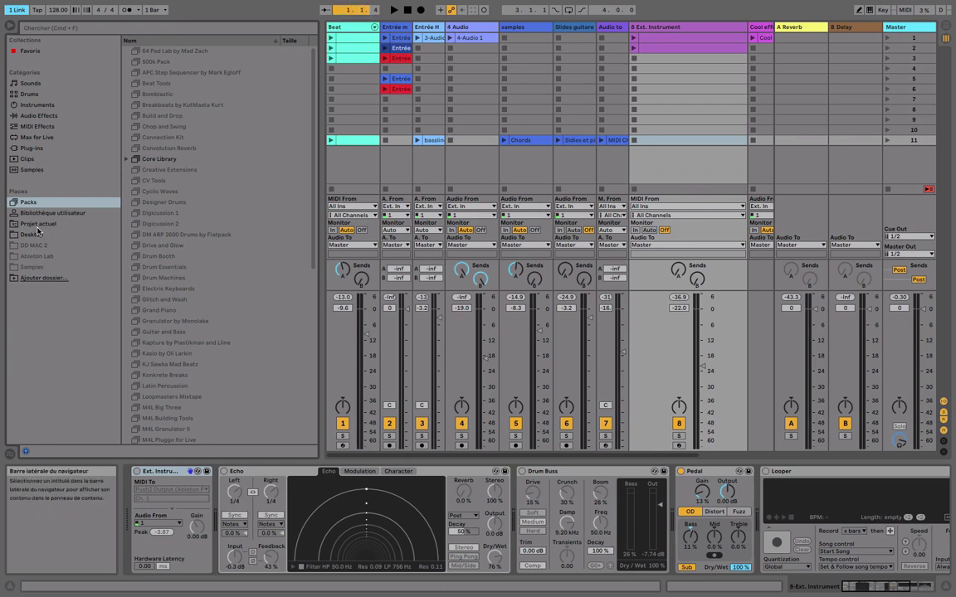
{"action": "left_click", "coordinate": [124, 160]}
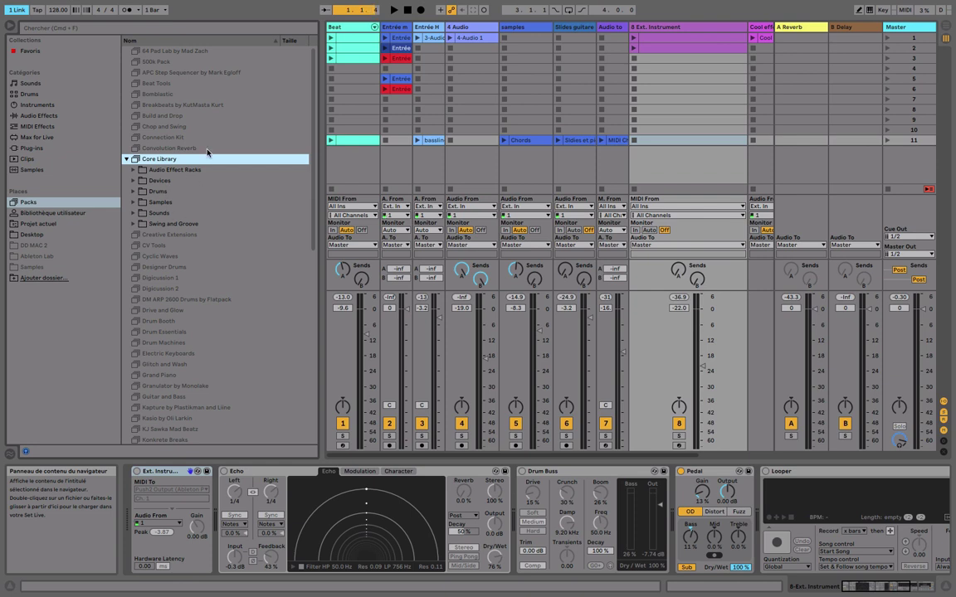
{"action": "left_click", "coordinate": [127, 158]}
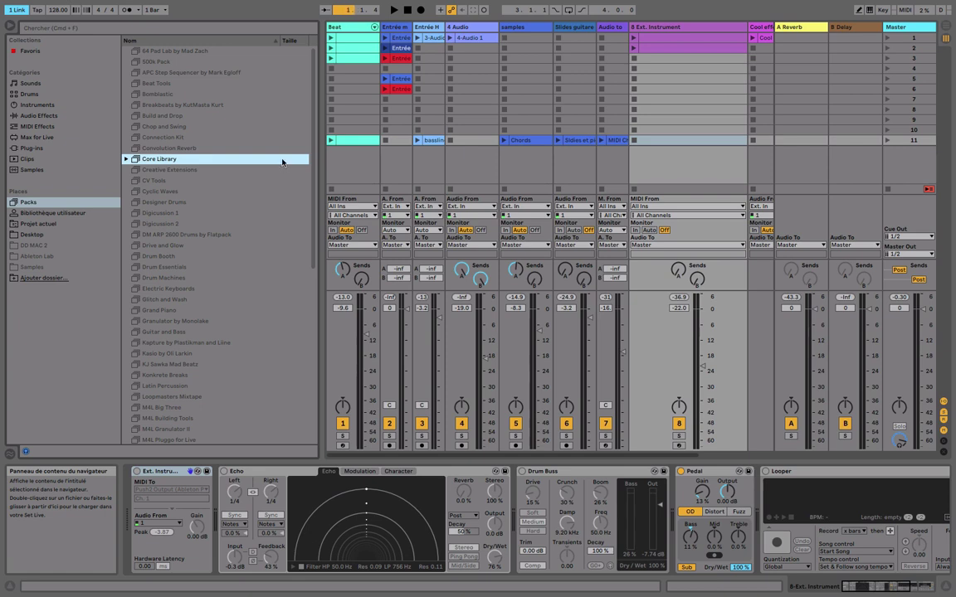
Review the Link and MIDI preferences, close them, and toggle Link off and back on
{"action": "key", "text": "super+comma"}
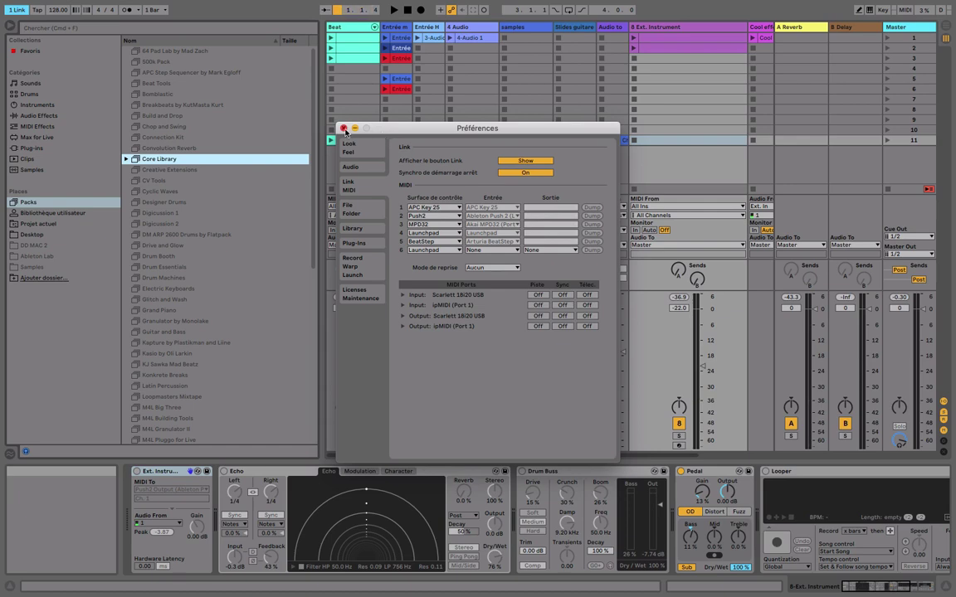
{"action": "left_click", "coordinate": [344, 128]}
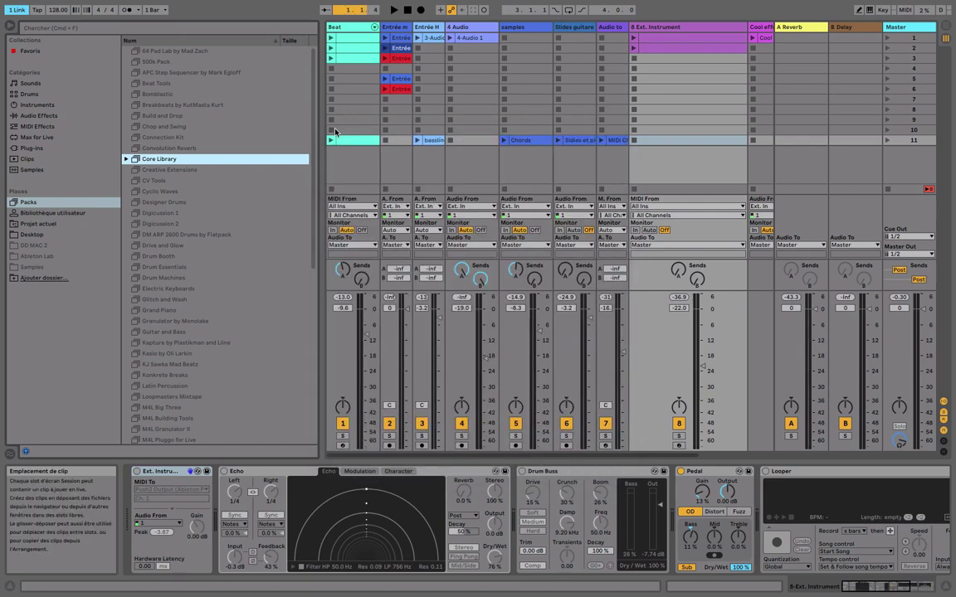
{"action": "left_click", "coordinate": [16, 11]}
{"action": "left_click", "coordinate": [16, 12]}
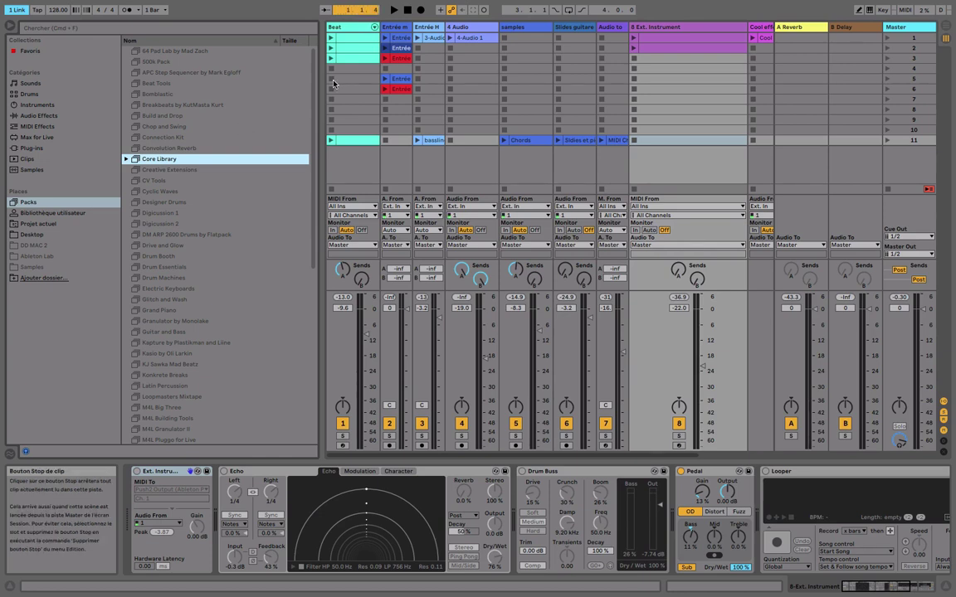
Start playback and sweep the tempo up and down, settling on 112 BPM
{"action": "left_click", "coordinate": [394, 11]}
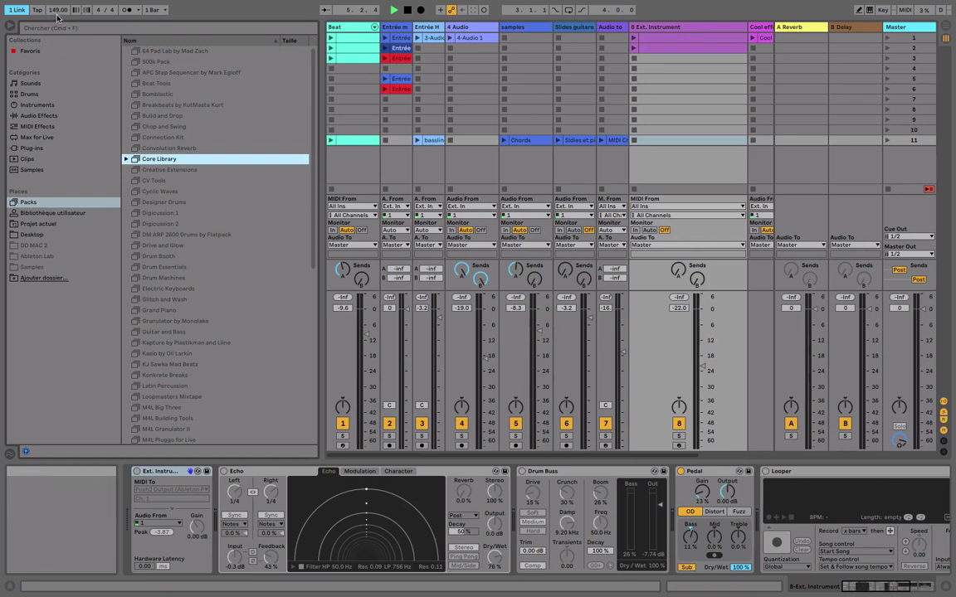
{"action": "left_click_drag", "start_coordinate": [57, 10], "coordinate": [59, 15]}
{"action": "scroll", "coordinate": [59, 15], "scroll_direction": "down", "scroll_amount": 19}
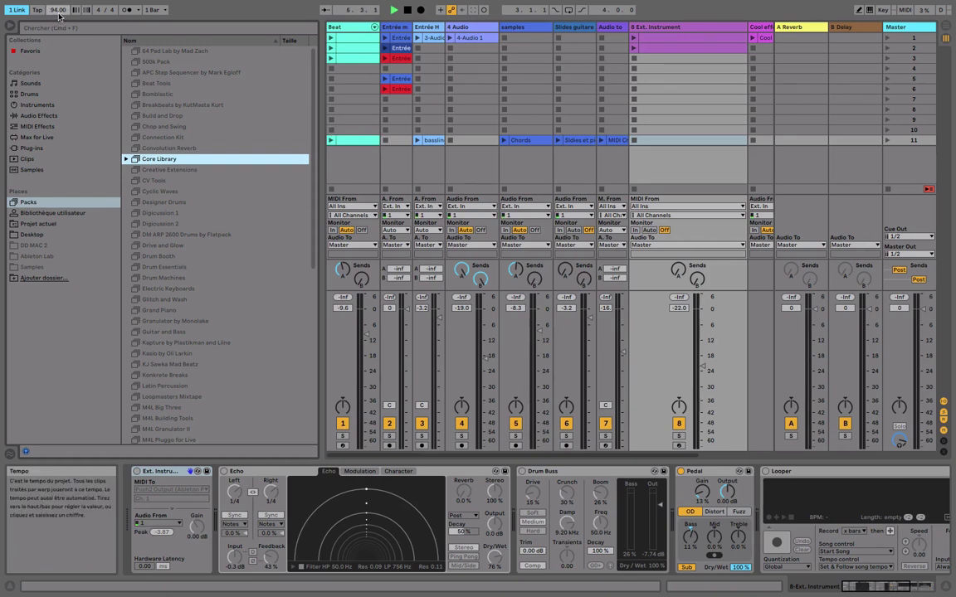
{"action": "scroll", "coordinate": [59, 15], "scroll_direction": "up", "scroll_amount": 20}
{"action": "scroll", "coordinate": [59, 15], "scroll_direction": "down", "scroll_amount": 1}
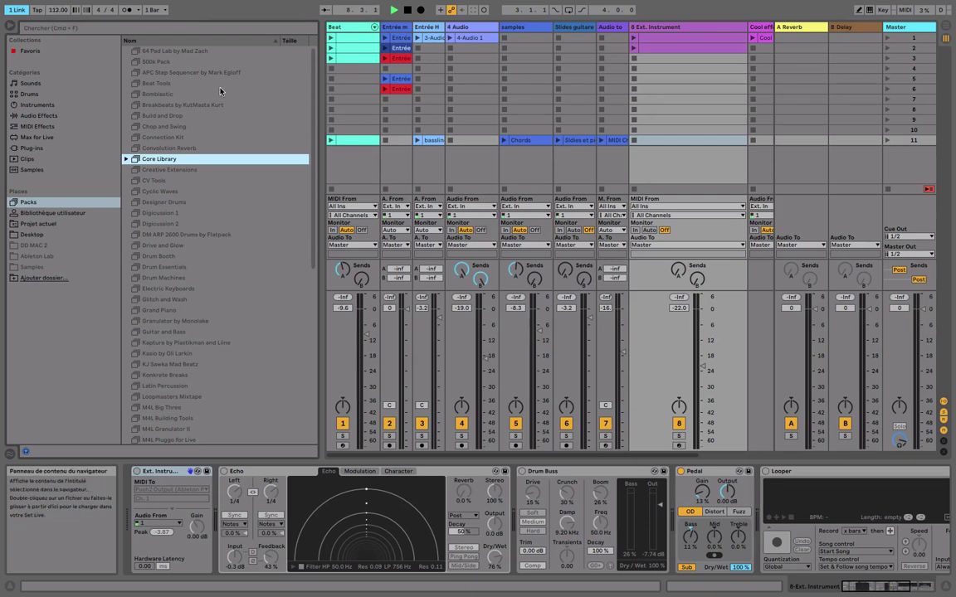